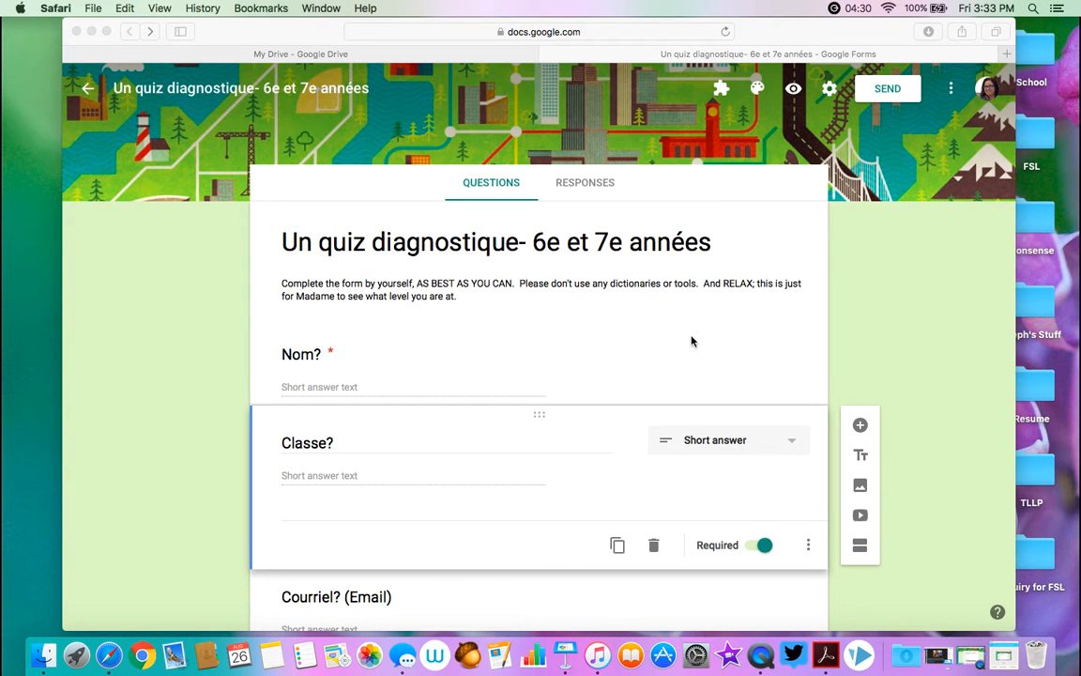
- Open the quiz's linked response spreadsheet from the form's responses
{"action": "scroll", "coordinate": [691, 340], "scroll_direction": "down", "scroll_amount": 1}
{"action": "scroll", "coordinate": [692, 341], "scroll_direction": "down", "scroll_amount": 2}
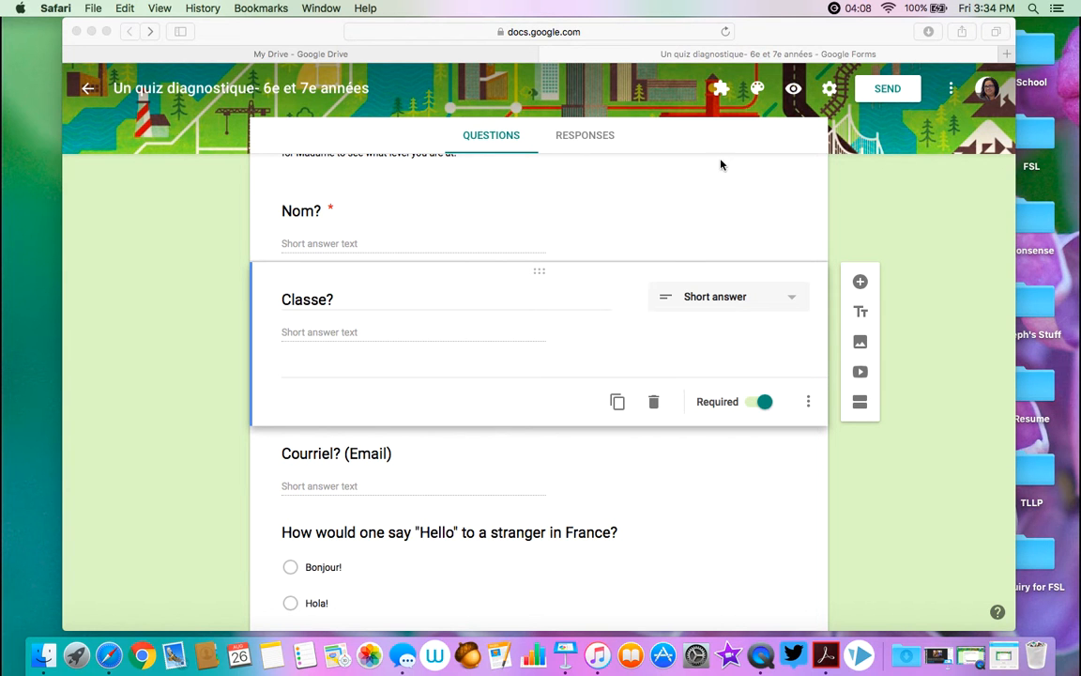
{"action": "left_click", "coordinate": [579, 136]}
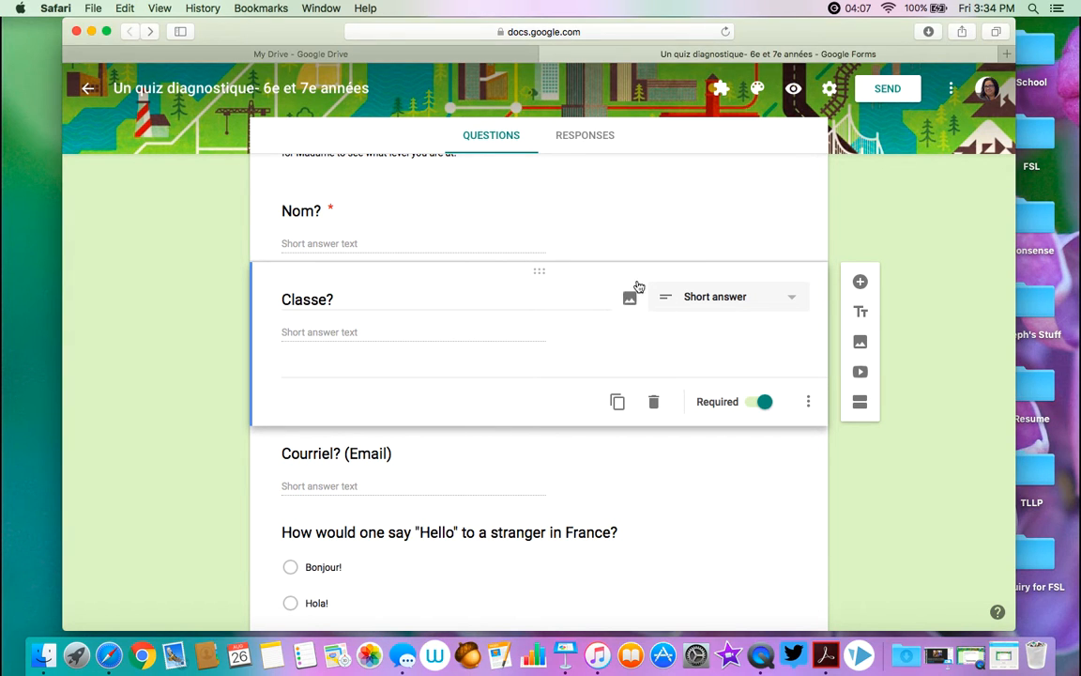
{"action": "left_click", "coordinate": [601, 141]}
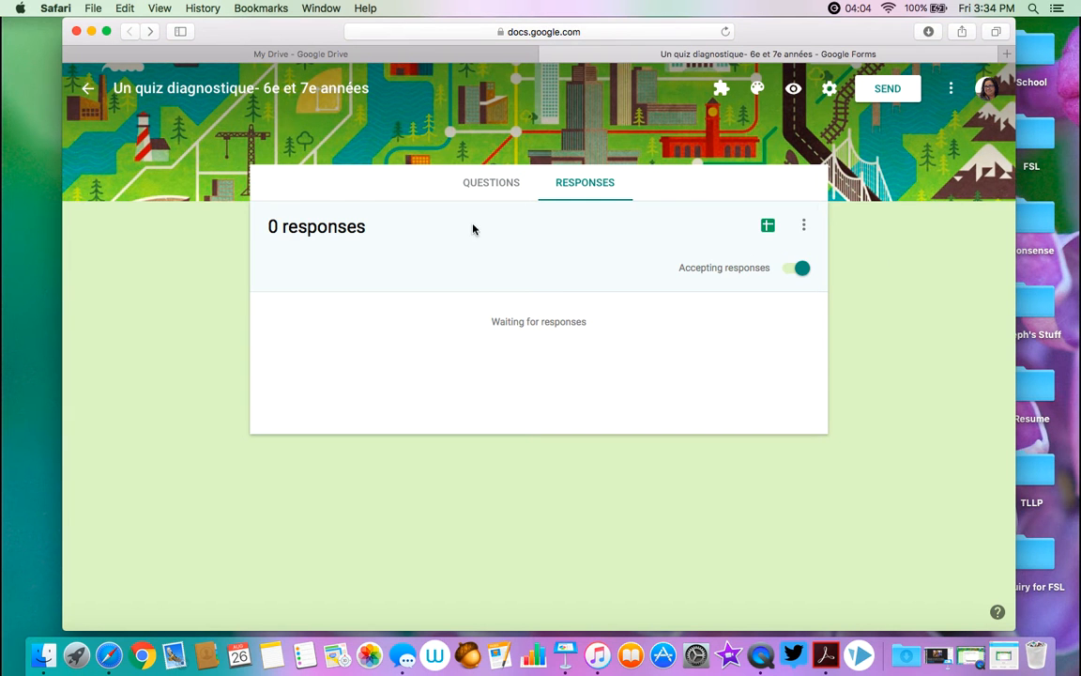
{"action": "left_click", "coordinate": [770, 226]}
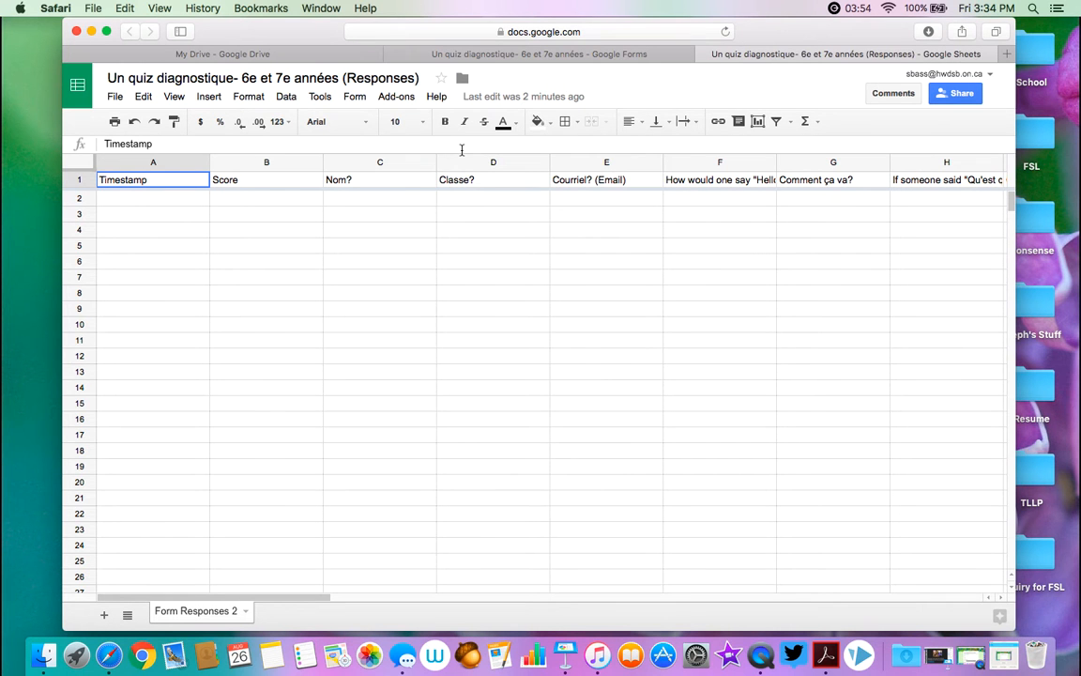
- Look for the formMule add-on in the add-on store, and close the store
{"action": "left_click", "coordinate": [401, 96]}
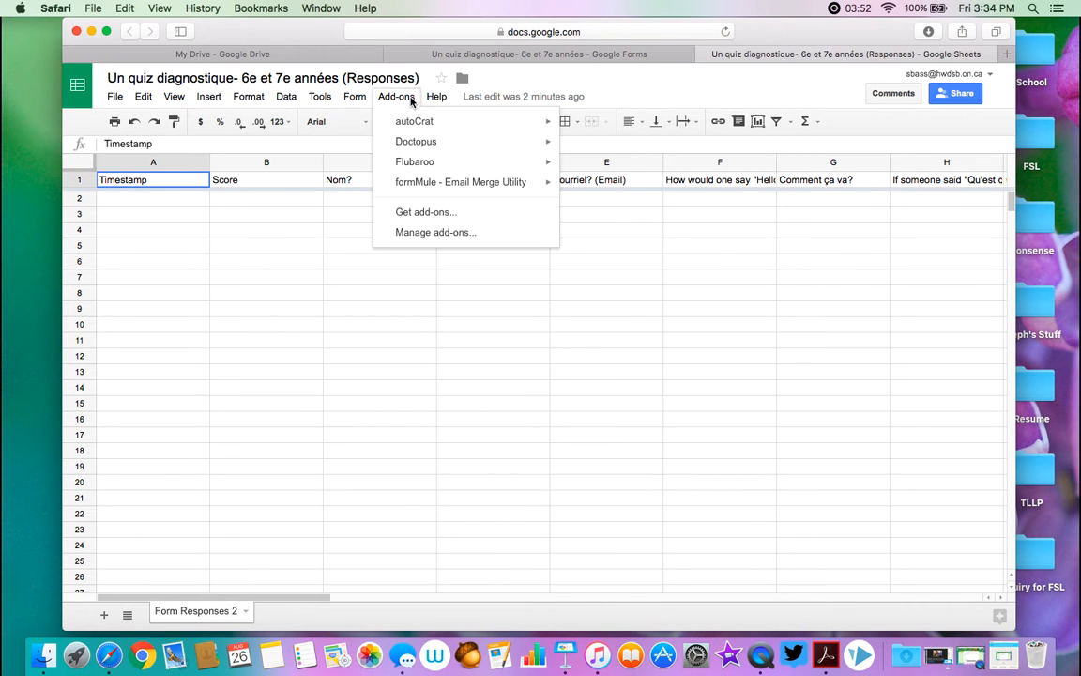
{"action": "left_click", "coordinate": [456, 215]}
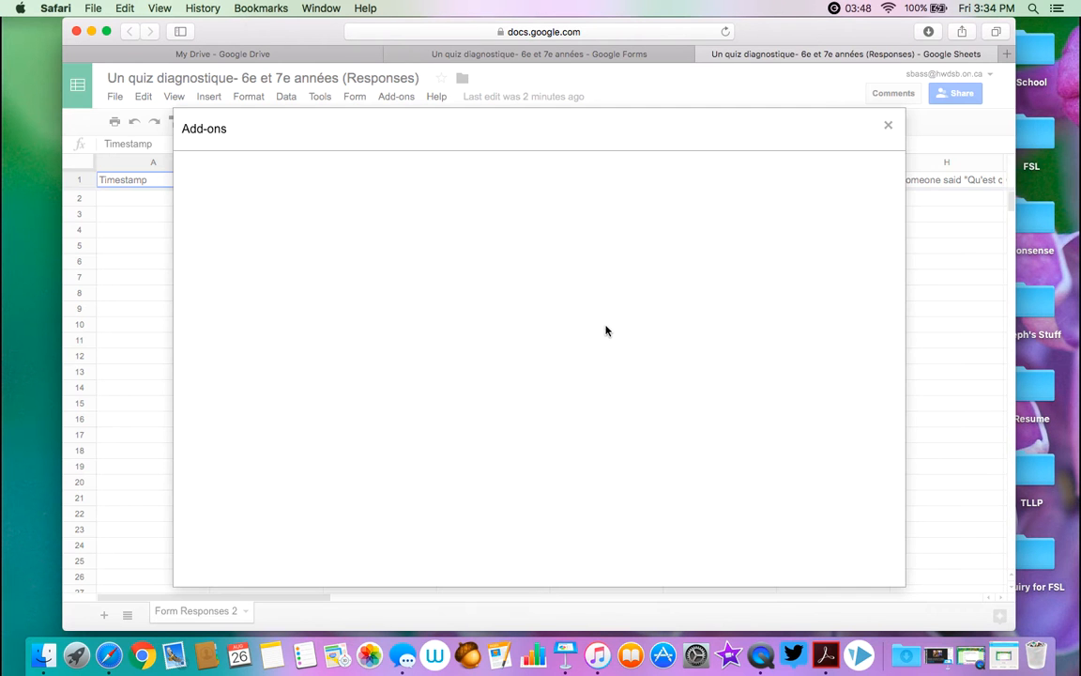
{"action": "type", "text": "form"}
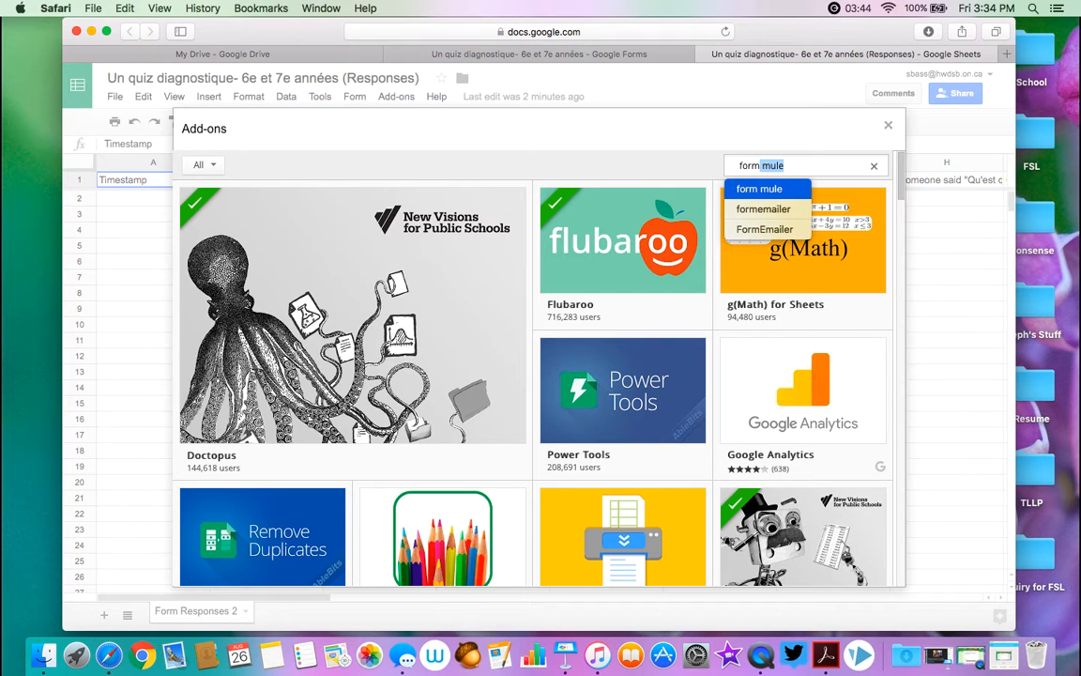
{"action": "key", "text": "Return"}
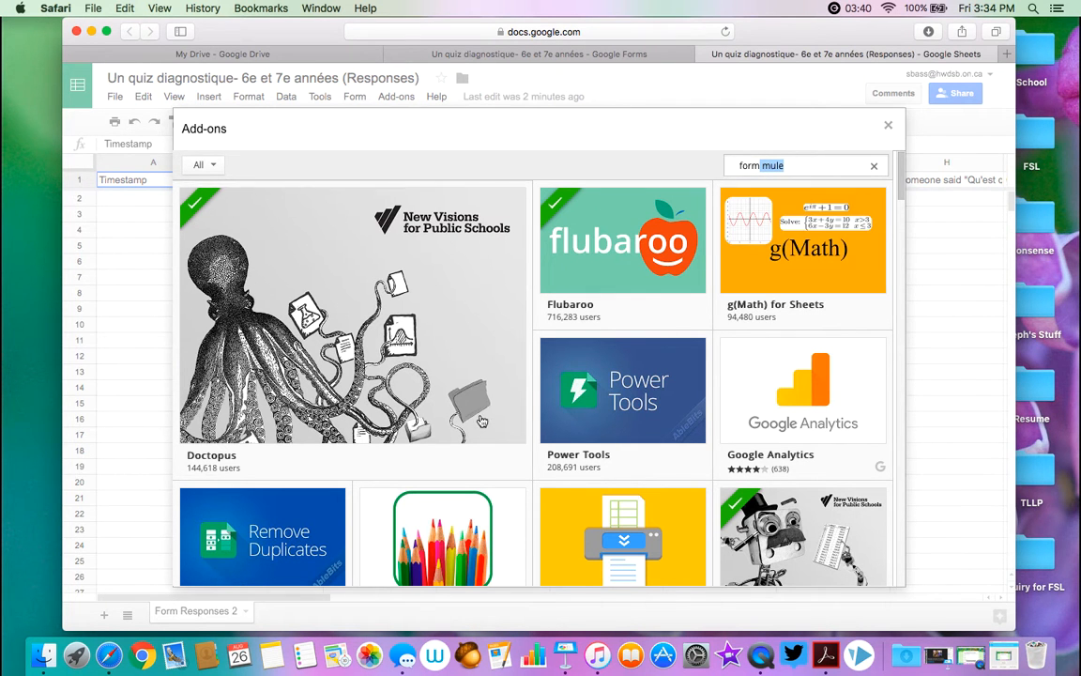
{"action": "scroll", "coordinate": [474, 428], "scroll_direction": "down", "scroll_amount": 10}
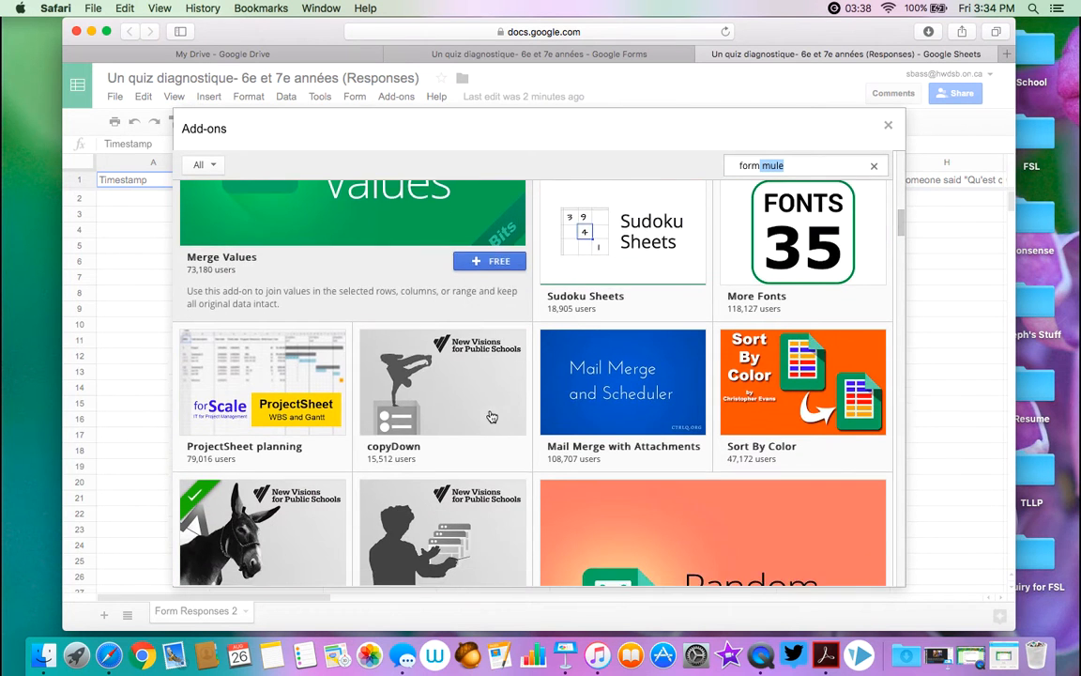
{"action": "scroll", "coordinate": [492, 416], "scroll_direction": "down", "scroll_amount": 3}
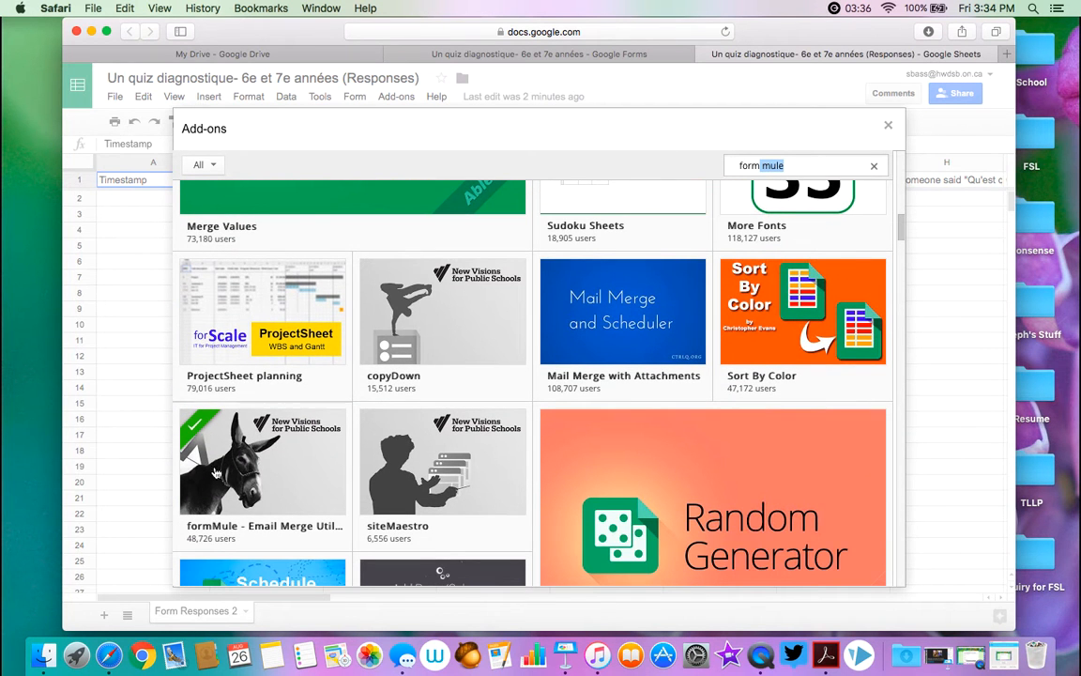
{"action": "left_click", "coordinate": [889, 126]}
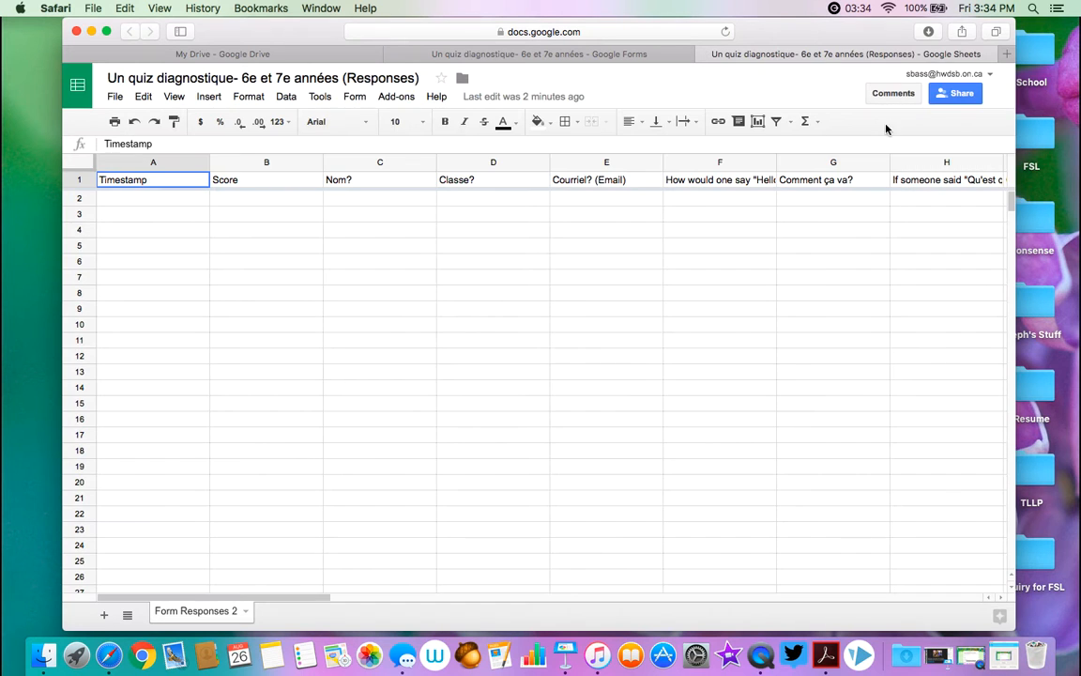
- Open the formMule email merge utility for the response spreadsheet
{"action": "left_click", "coordinate": [397, 101]}
{"action": "mouse_move", "coordinate": [459, 183]}
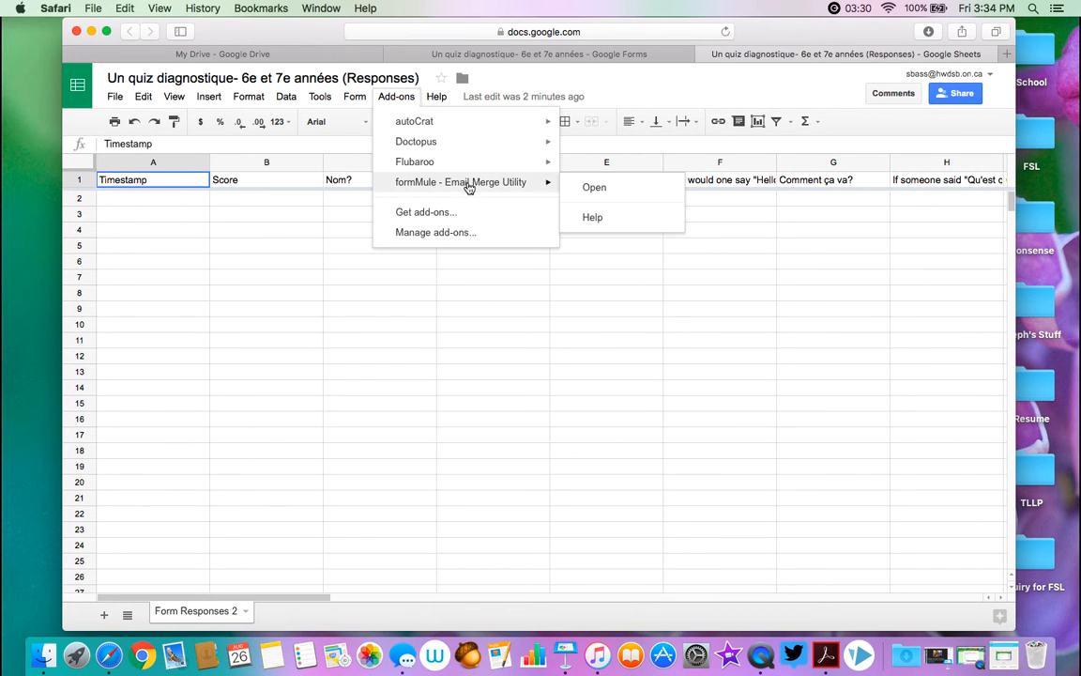
{"action": "left_click", "coordinate": [585, 188]}
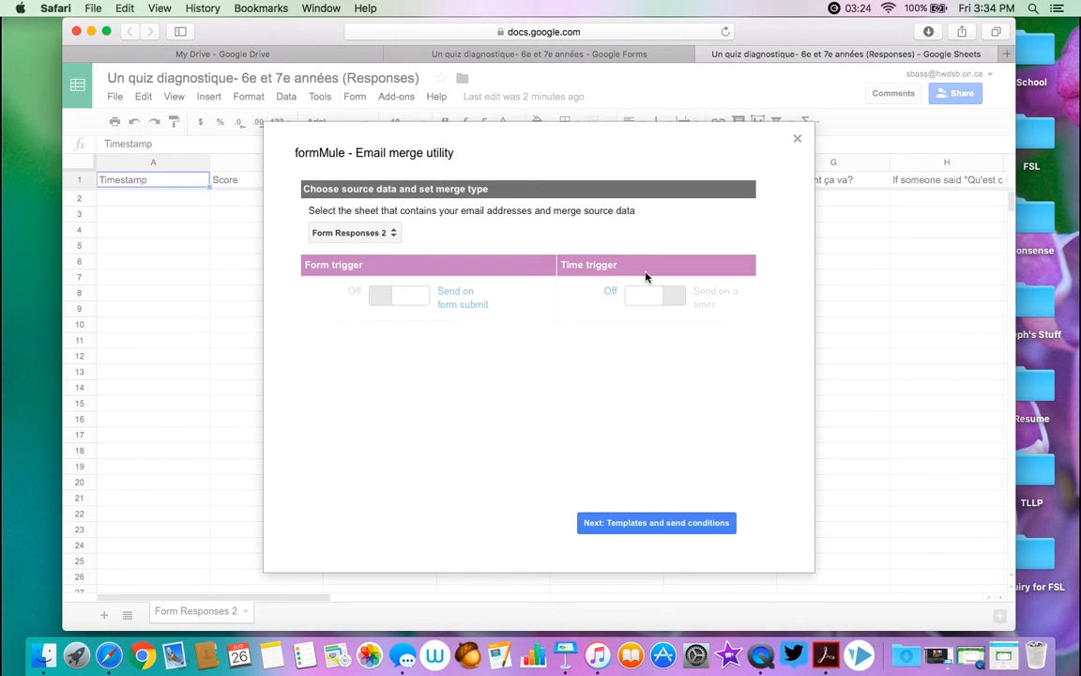
- Use the Form Responses 2 sheet as the merge source and set the form trigger to send on form submit
{"action": "left_click", "coordinate": [398, 298]}
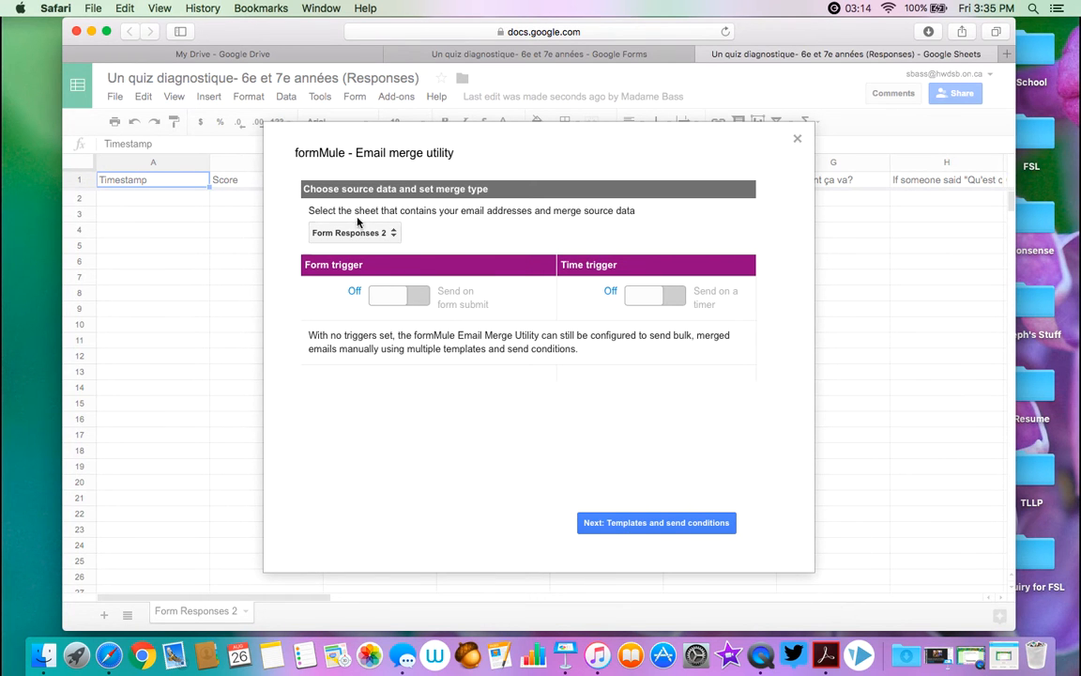
{"action": "left_click", "coordinate": [395, 234]}
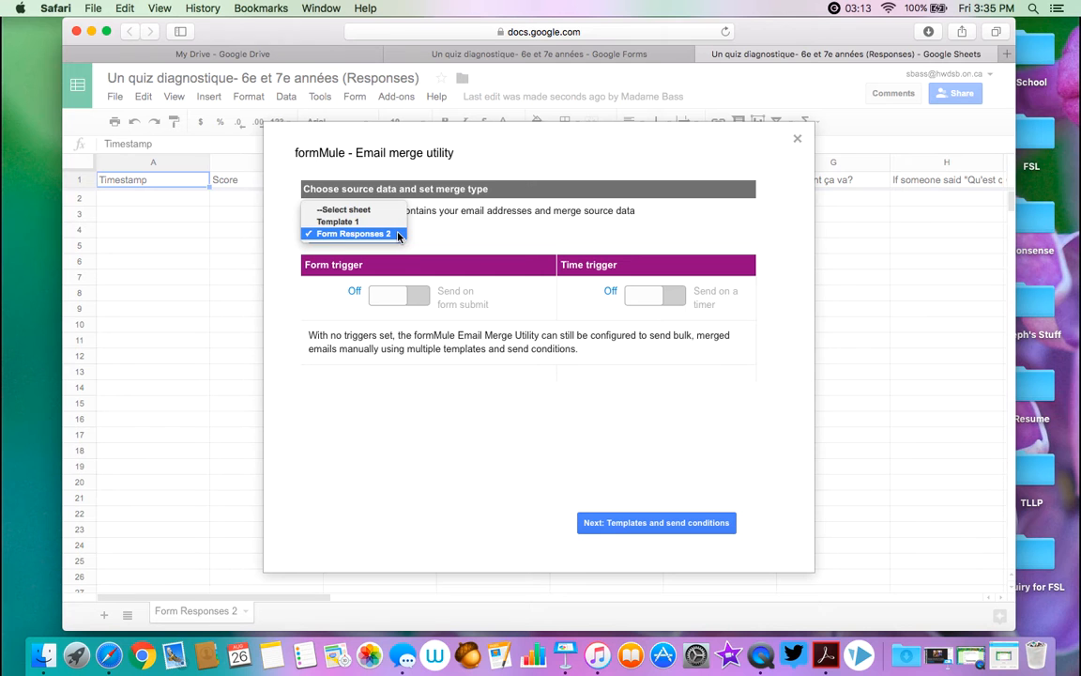
{"action": "left_click", "coordinate": [354, 234]}
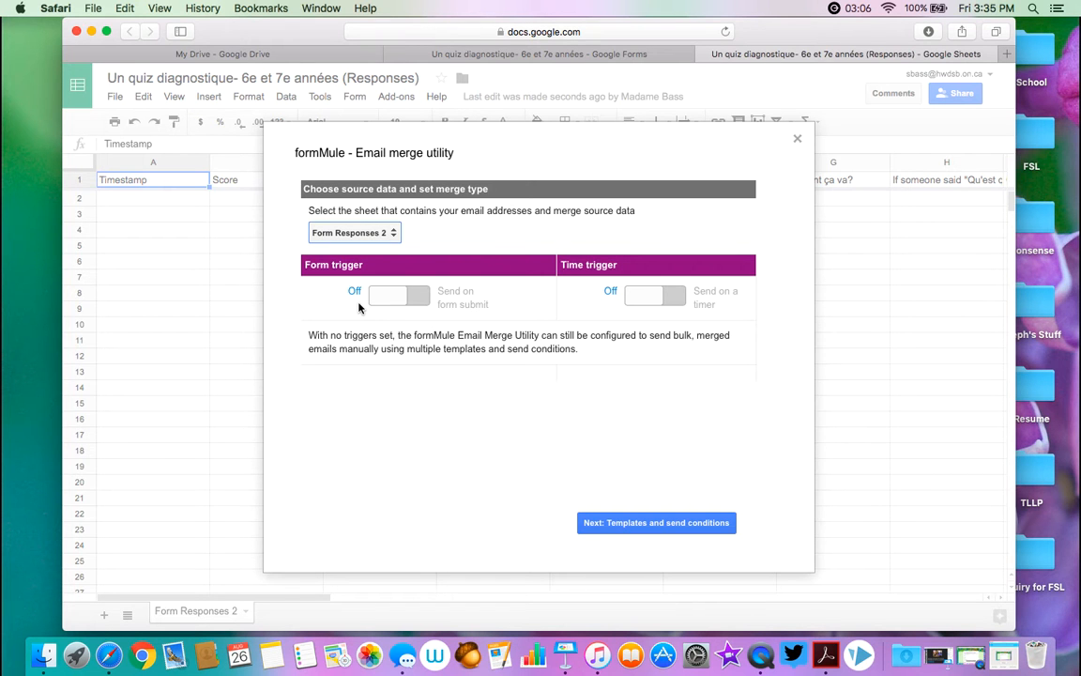
{"action": "left_click", "coordinate": [386, 299]}
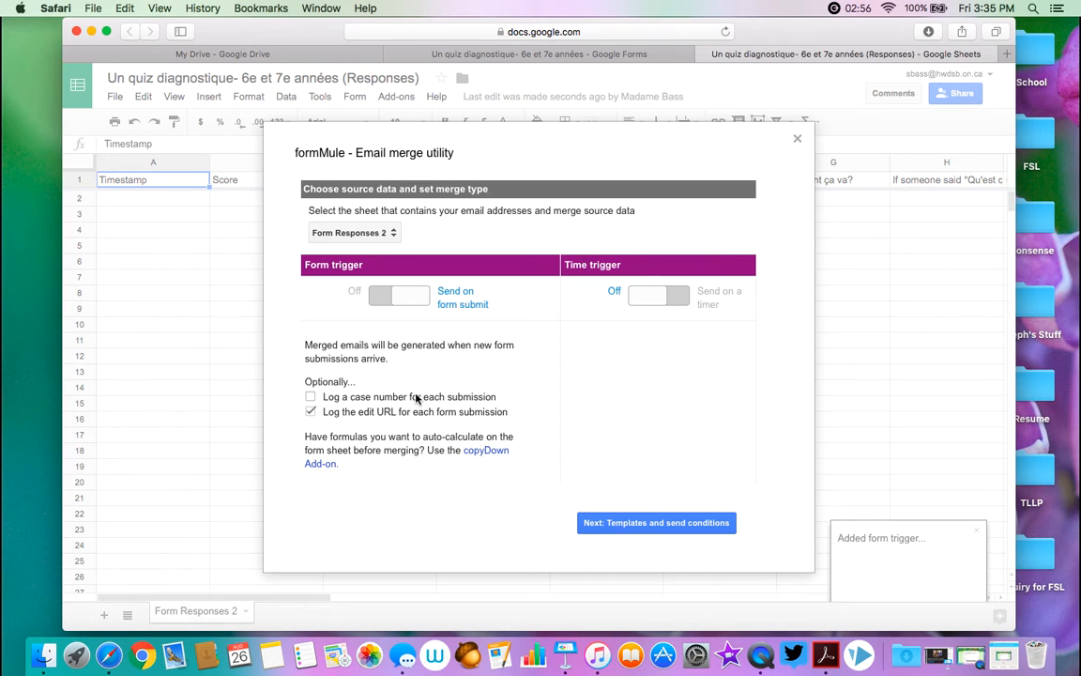
- Set the number of email templates to 1, save the template settings, and open the template for editing
{"action": "left_click", "coordinate": [692, 531]}
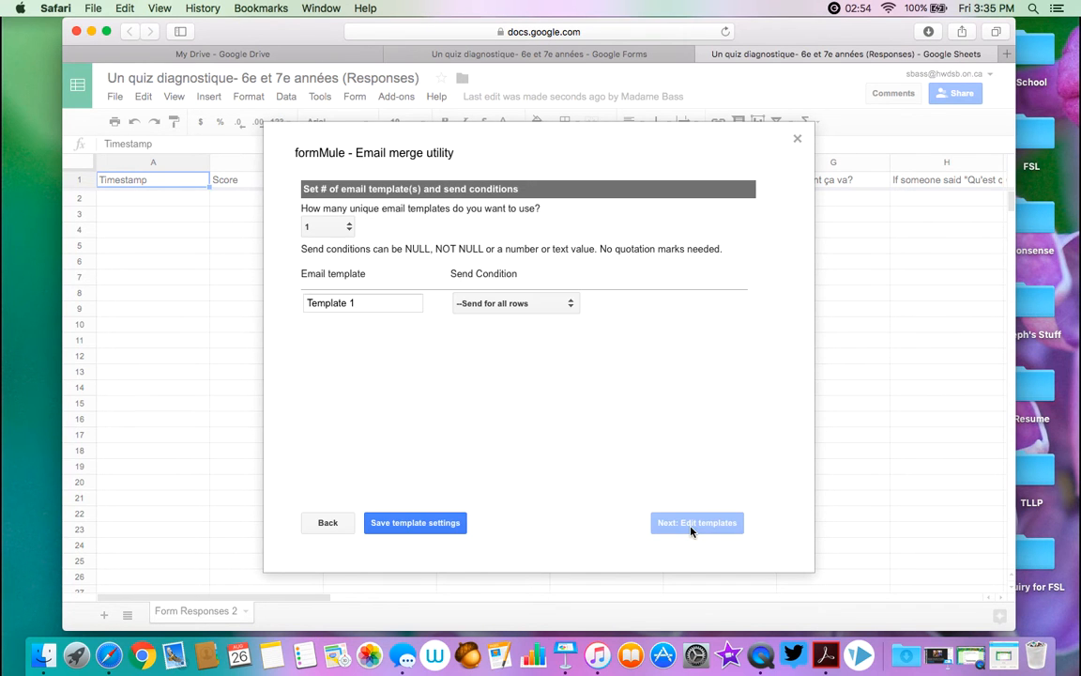
{"action": "left_click", "coordinate": [321, 226]}
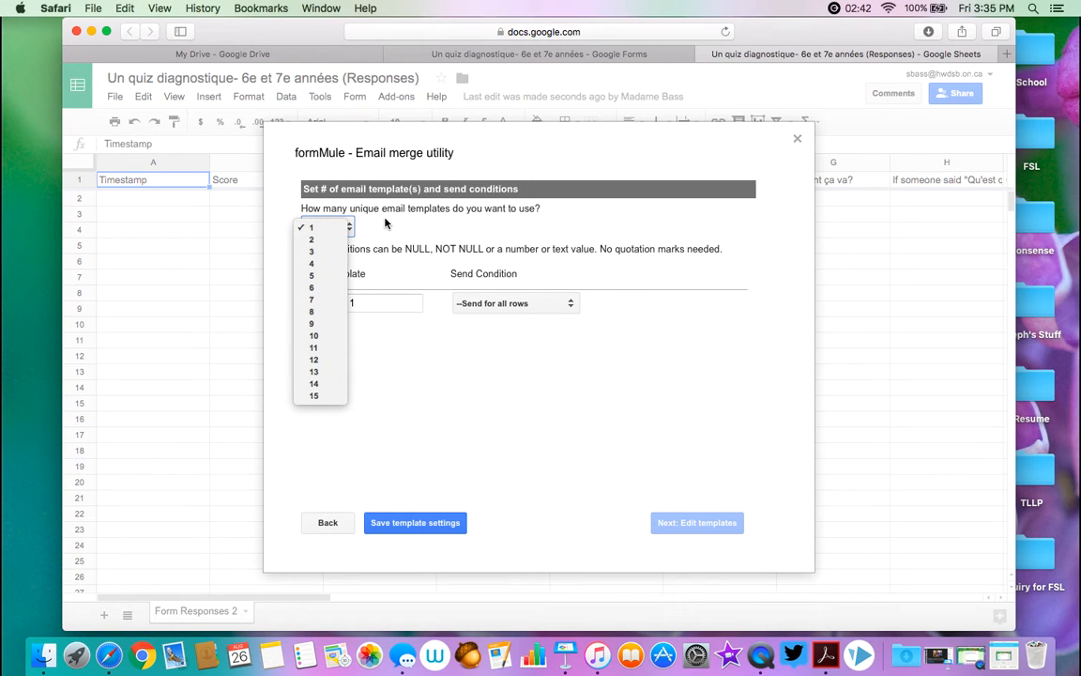
{"action": "left_click", "coordinate": [331, 228]}
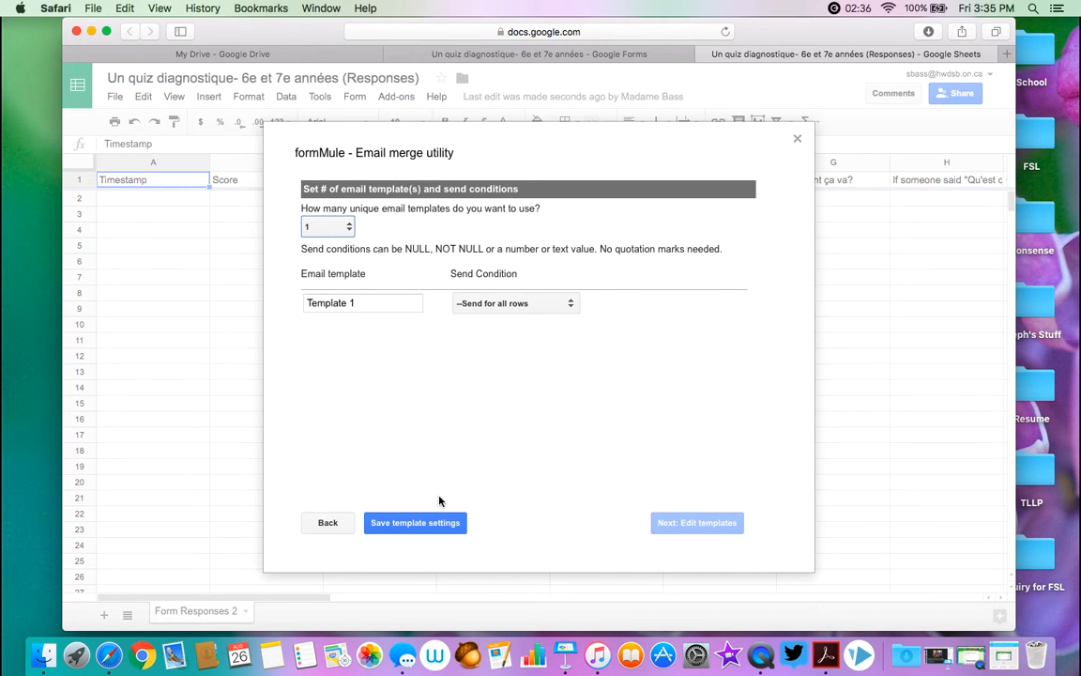
{"action": "left_click", "coordinate": [435, 521]}
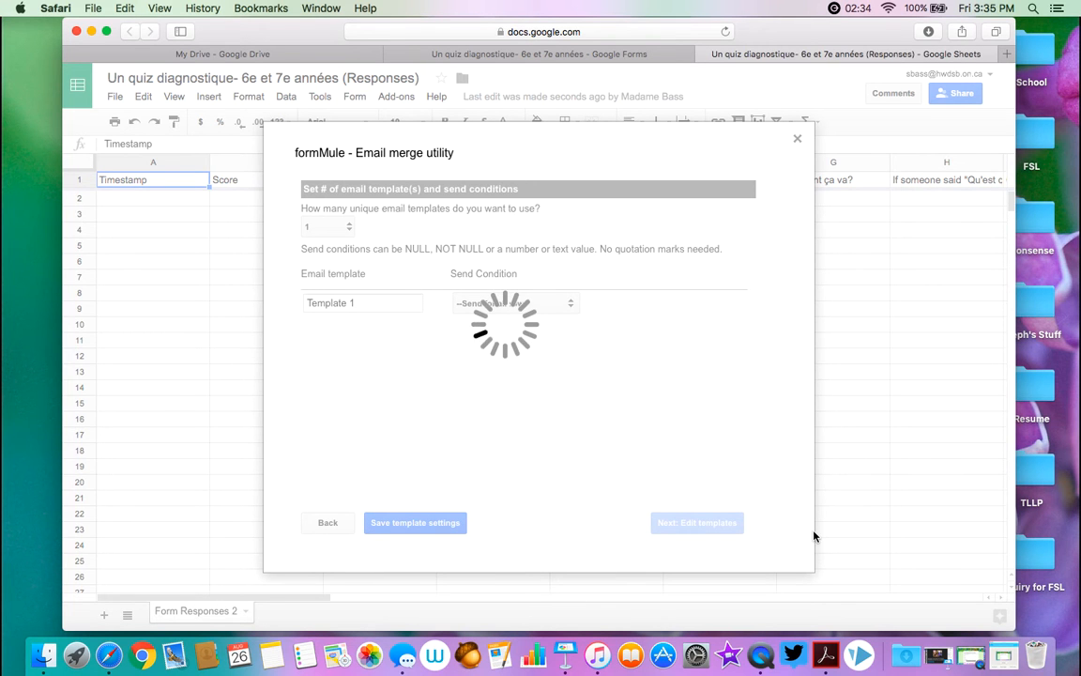
{"action": "left_click", "coordinate": [696, 522]}
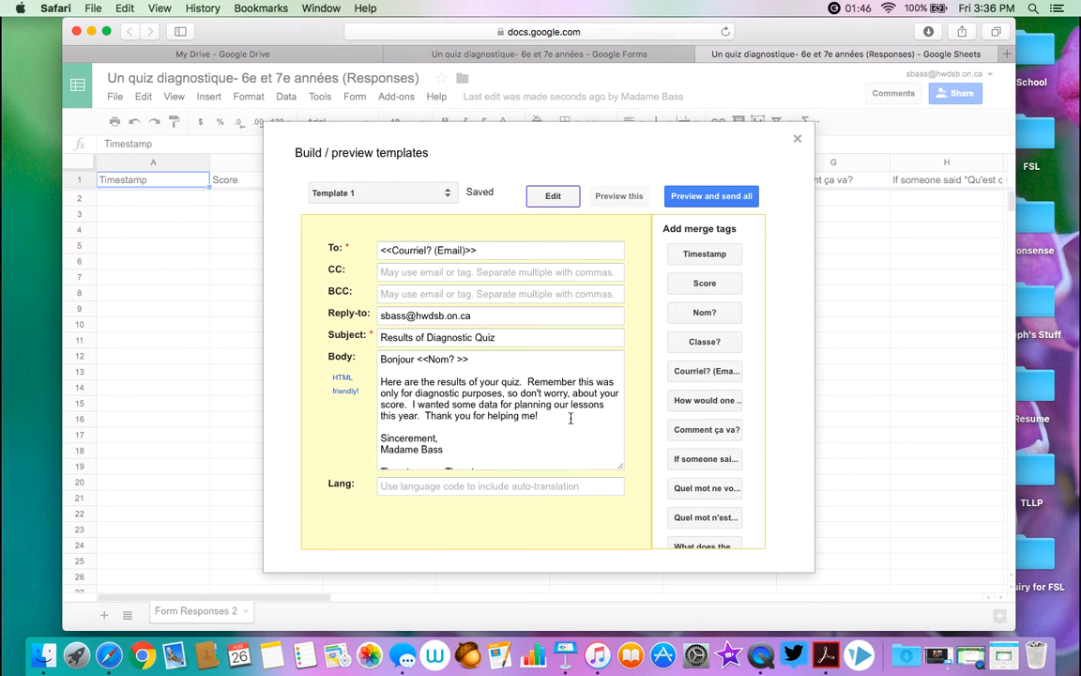
- Insert the Score merge tag below the Timestamp line in the email body, then preview the full merge and close formMule
{"action": "scroll", "coordinate": [561, 423], "scroll_direction": "down", "scroll_amount": 2}
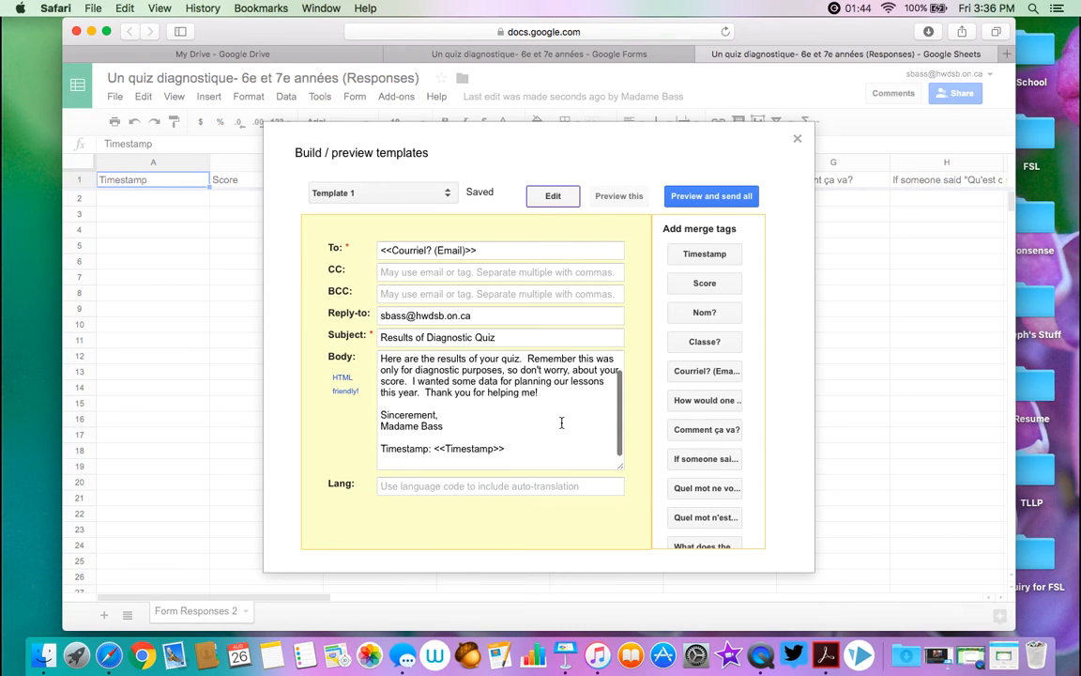
{"action": "left_click", "coordinate": [507, 450]}
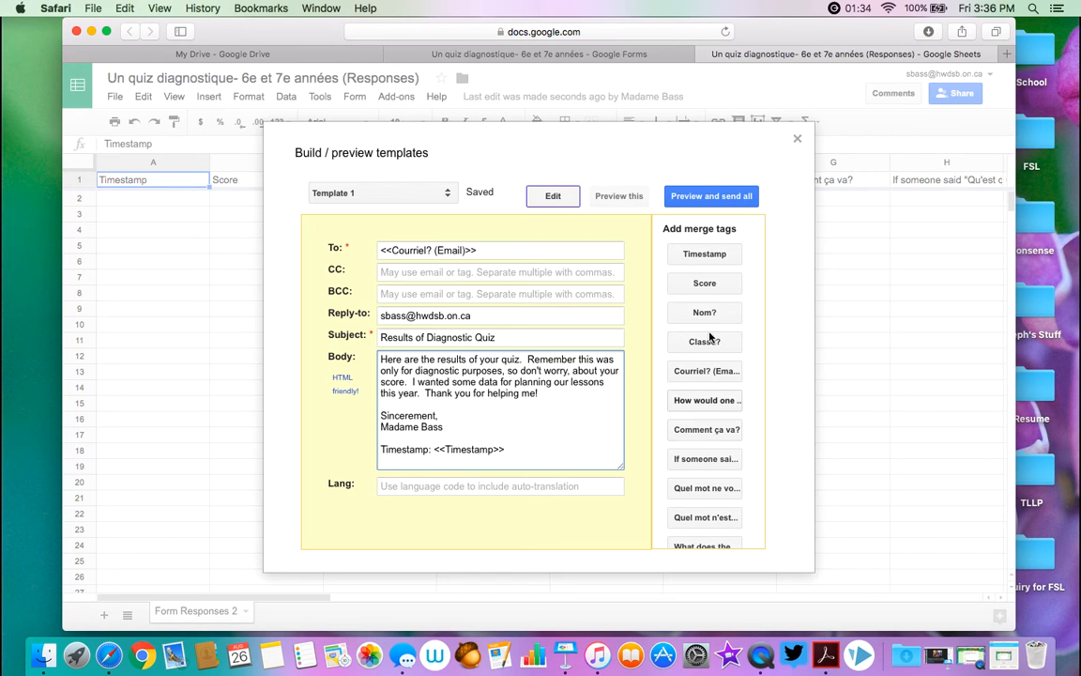
{"action": "left_click", "coordinate": [704, 284]}
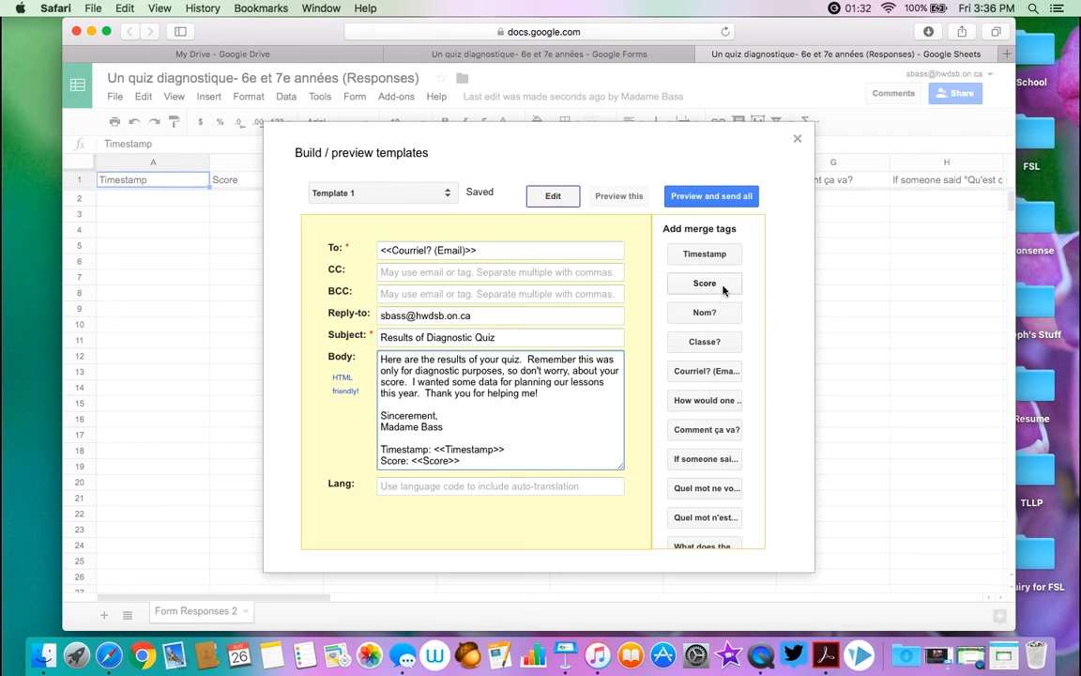
{"action": "scroll", "coordinate": [525, 427], "scroll_direction": "down", "scroll_amount": 1}
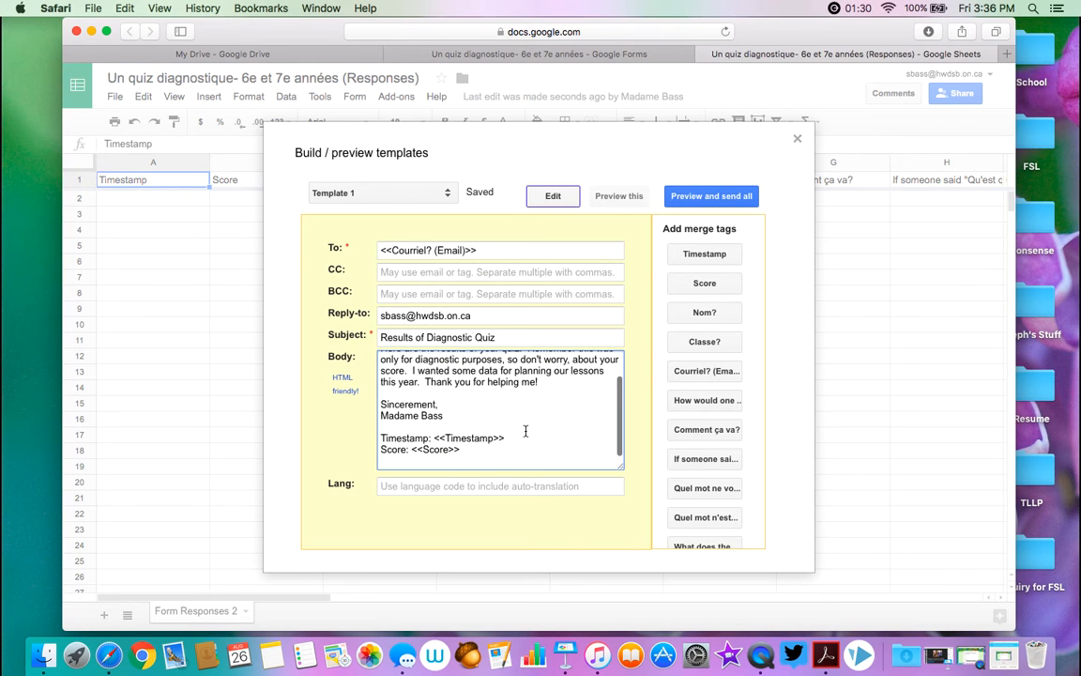
{"action": "left_click", "coordinate": [731, 195]}
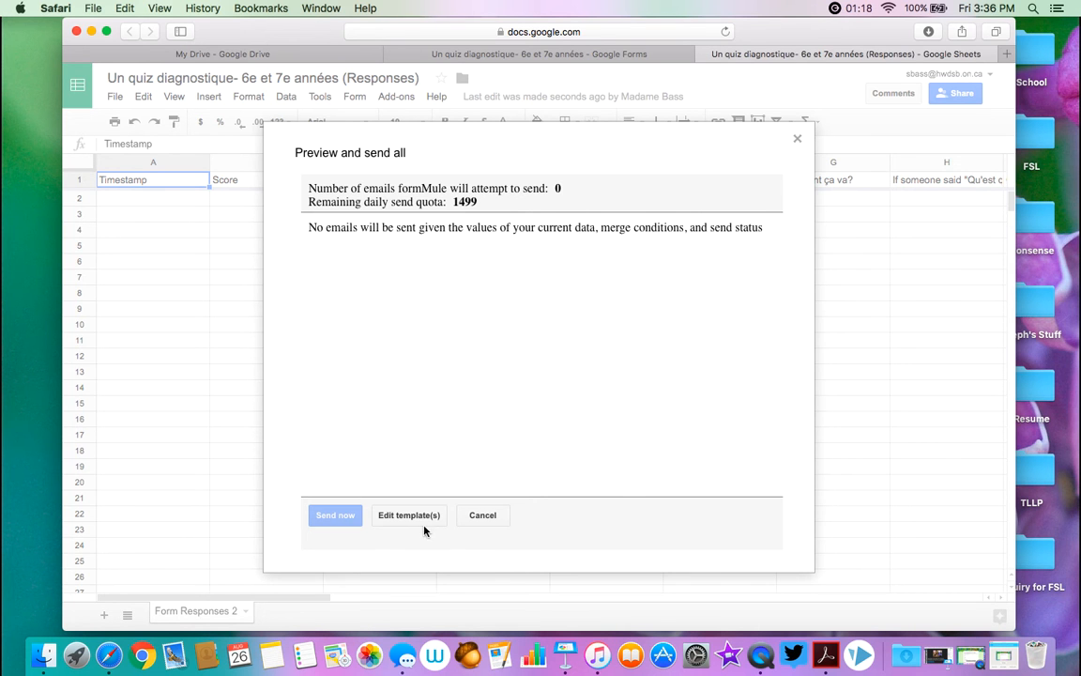
{"action": "left_click", "coordinate": [797, 138]}
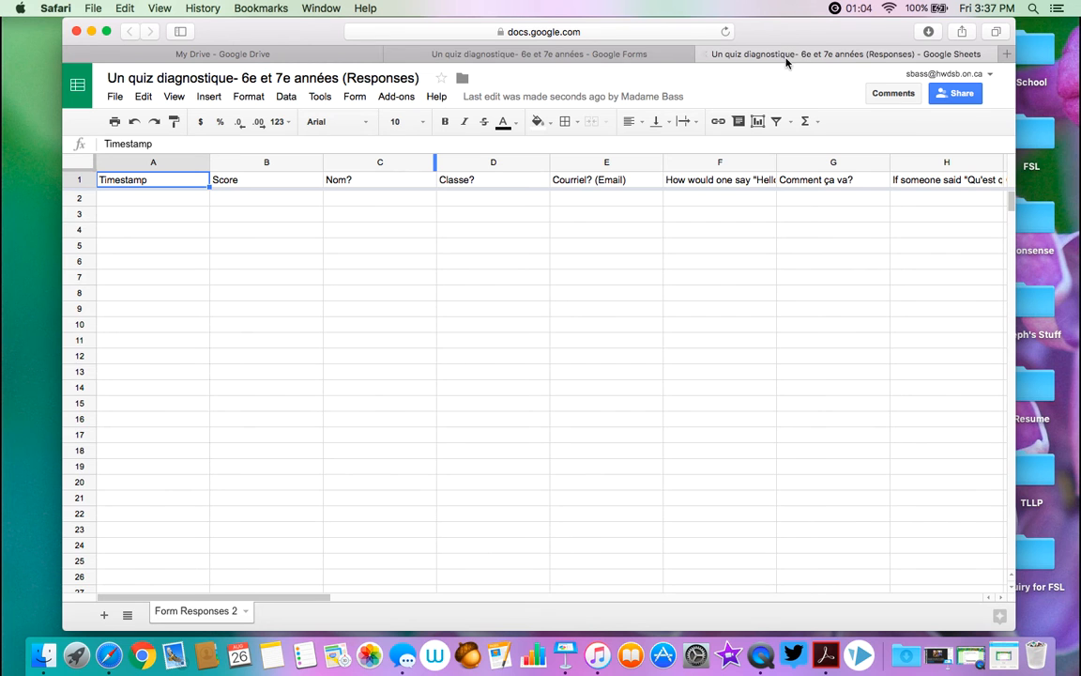
- Check the additional response options of the quiz form, including Delete all responses, and return to the response spreadsheet
{"action": "left_click", "coordinate": [588, 54]}
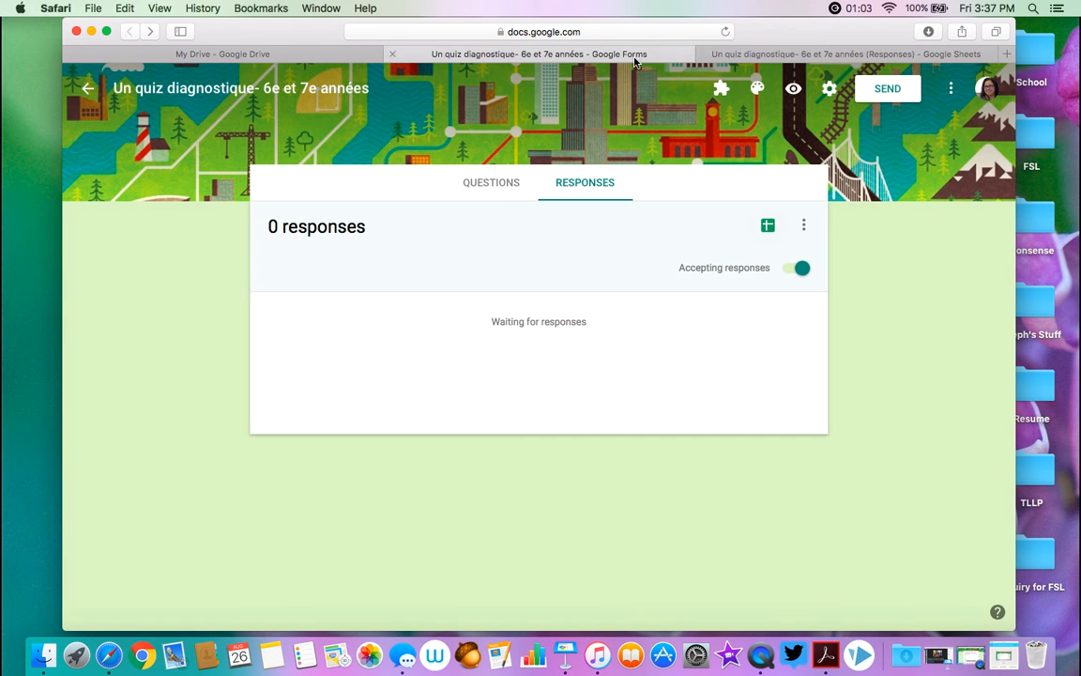
{"action": "left_click", "coordinate": [805, 228]}
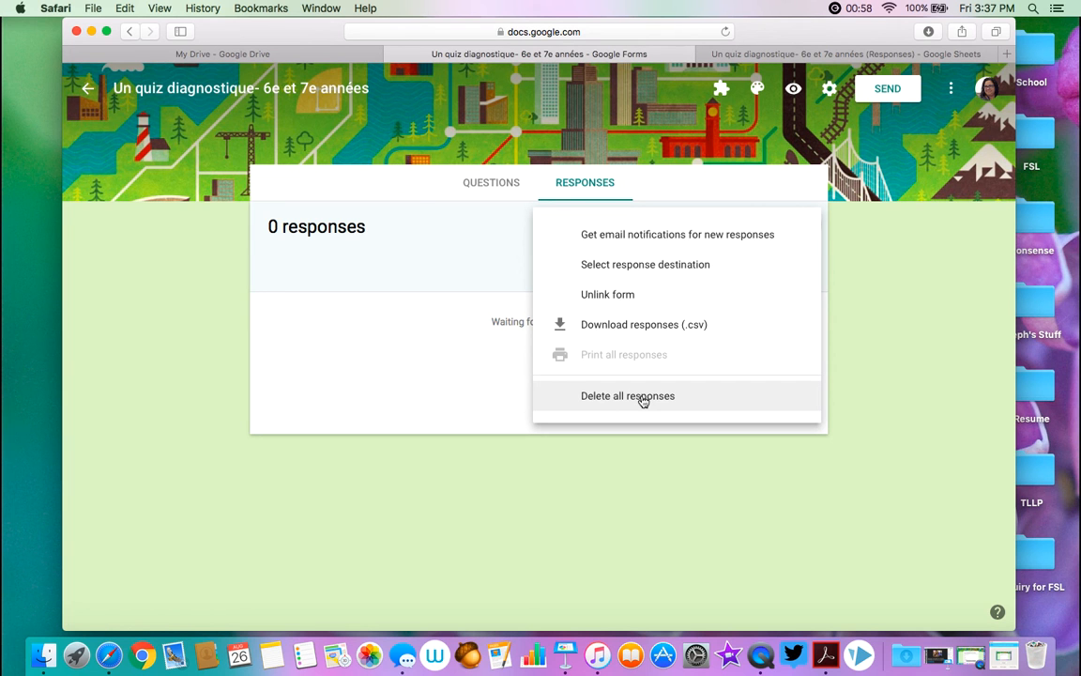
{"action": "left_click", "coordinate": [762, 55]}
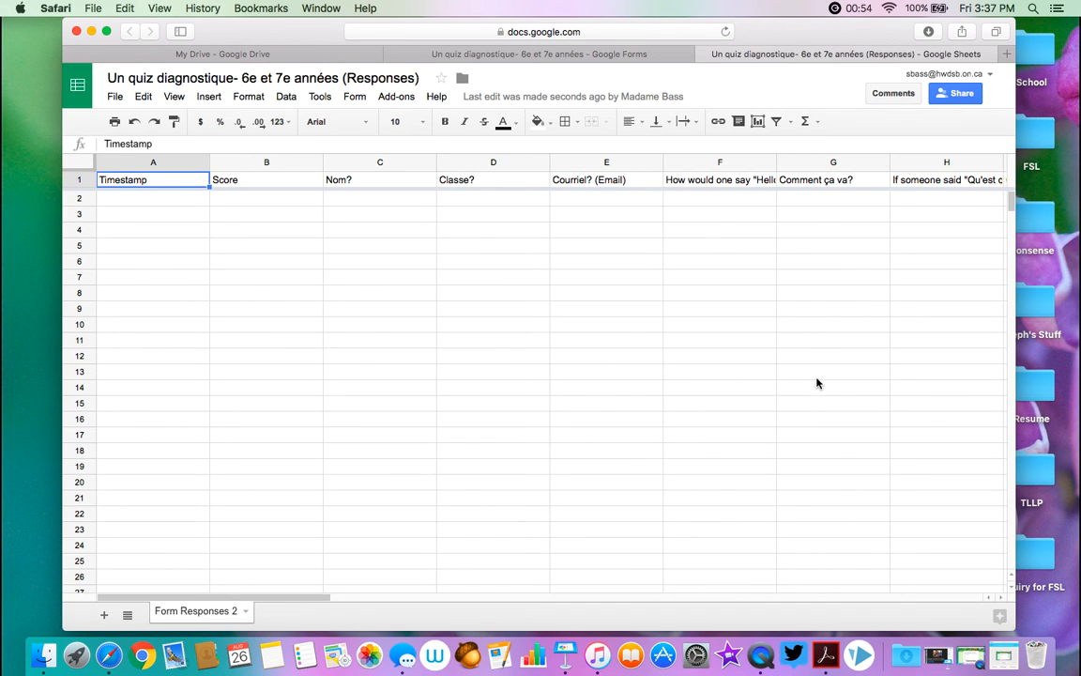